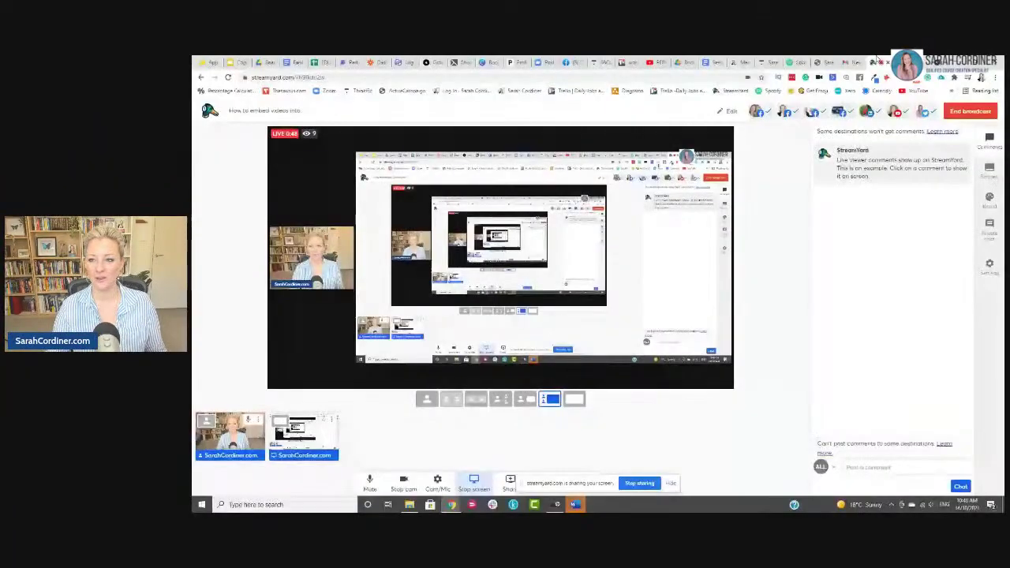
- Switch from the StreamYard studio tab to the Gmail message tab with Ctrl+Shift+Tab
{"action": "key", "text": "ctrl+shift+Tab"}
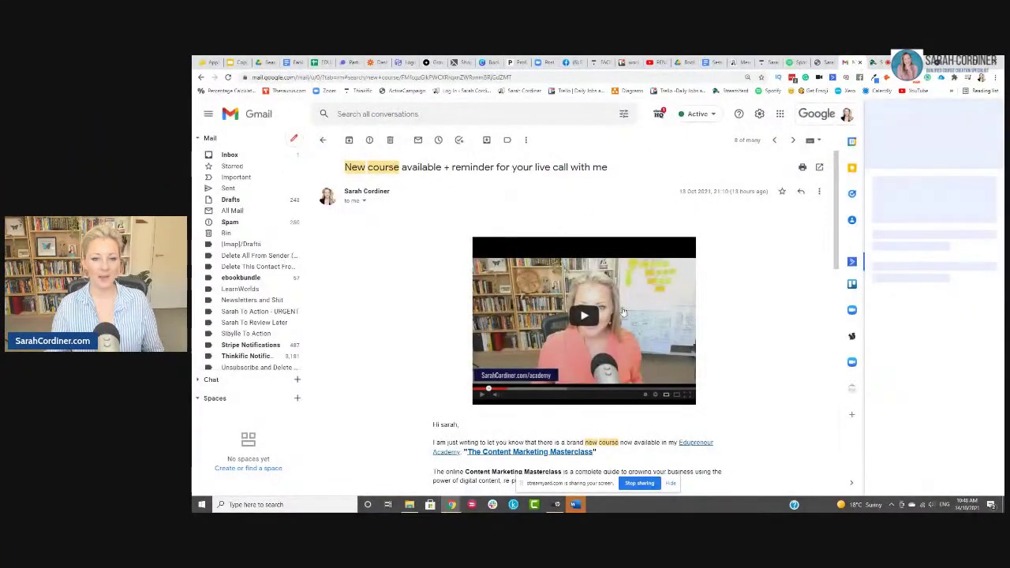
- Review the Content Marketing Masterclass email and its video, then go to the ActiveCampaign designer
{"action": "scroll", "coordinate": [437, 192], "scroll_direction": "down", "scroll_amount": 1}
{"action": "scroll", "coordinate": [437, 191], "scroll_direction": "up", "scroll_amount": 1}
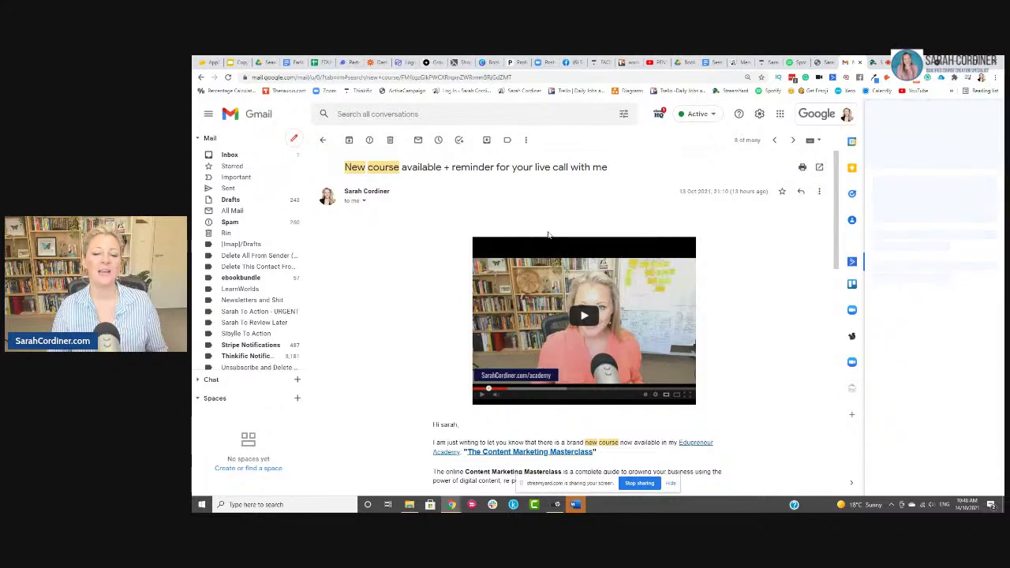
{"action": "scroll", "coordinate": [616, 289], "scroll_direction": "down", "scroll_amount": 1}
{"action": "scroll", "coordinate": [617, 287], "scroll_direction": "up", "scroll_amount": 1}
{"action": "scroll", "coordinate": [769, 279], "scroll_direction": "down", "scroll_amount": 1}
{"action": "scroll", "coordinate": [770, 278], "scroll_direction": "up", "scroll_amount": 1}
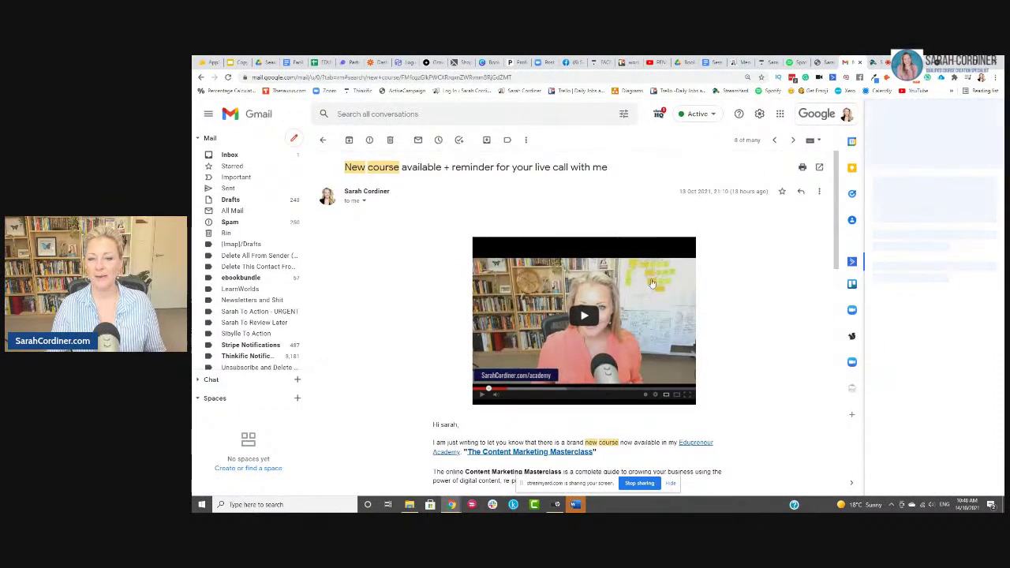
{"action": "scroll", "coordinate": [735, 265], "scroll_direction": "down", "scroll_amount": 1}
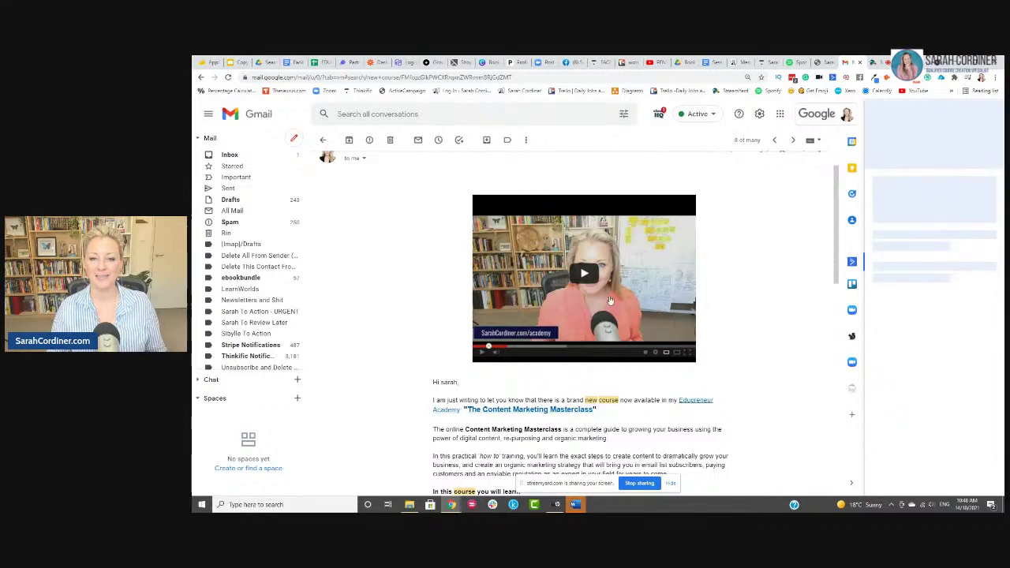
{"action": "scroll", "coordinate": [584, 264], "scroll_direction": "down", "scroll_amount": 3}
{"action": "scroll", "coordinate": [593, 268], "scroll_direction": "down", "scroll_amount": 10}
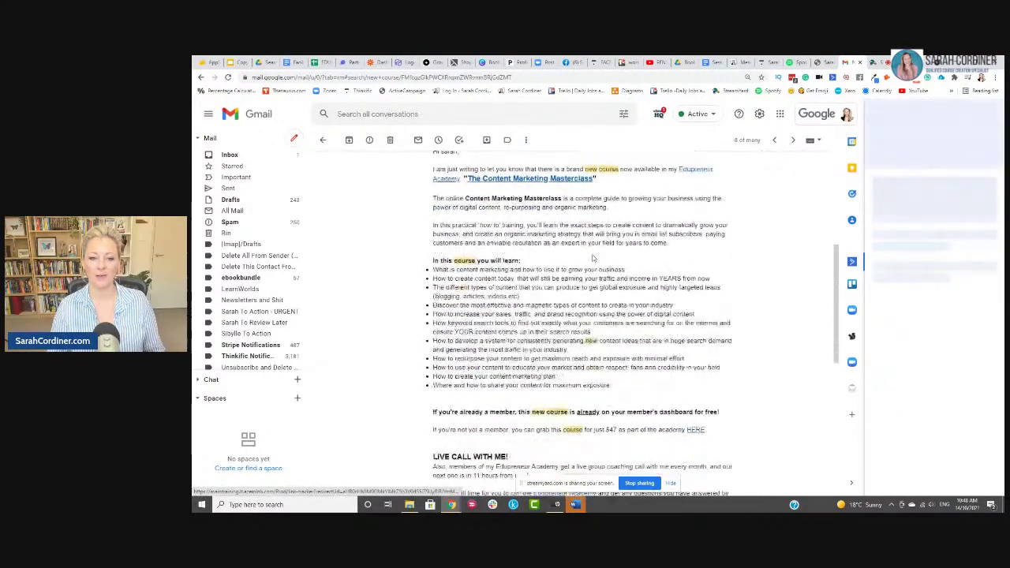
{"action": "scroll", "coordinate": [600, 285], "scroll_direction": "up", "scroll_amount": 15}
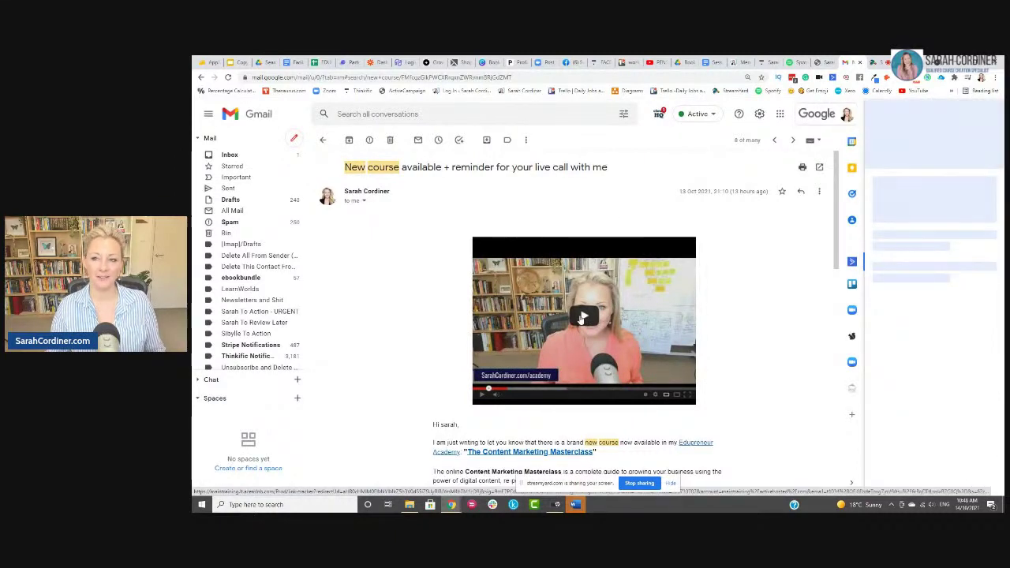
{"action": "left_click", "coordinate": [823, 62]}
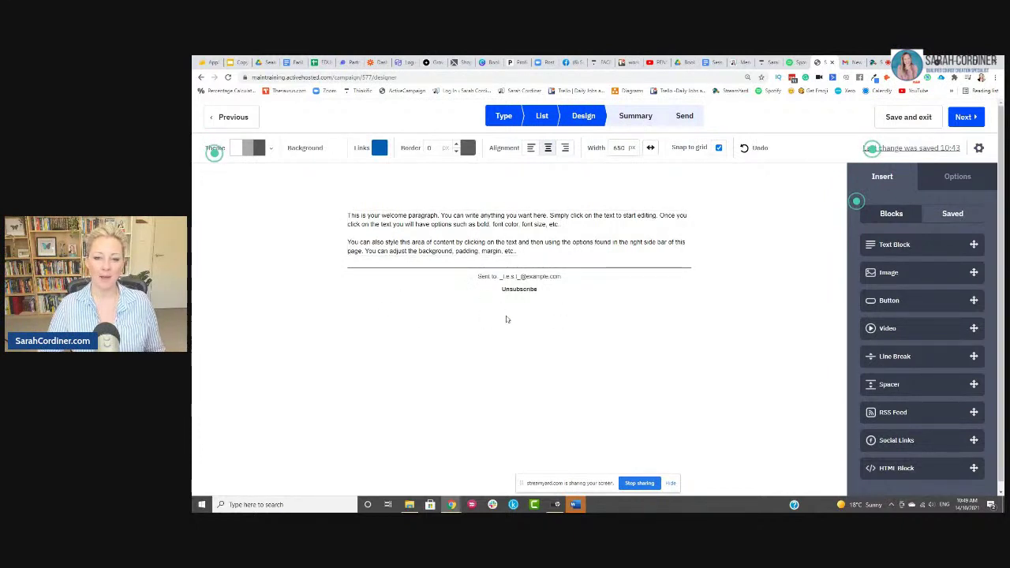
- Replace the welcome paragraph with 'hello' followed by the First Name personalization field
{"action": "left_click", "coordinate": [521, 251]}
{"action": "left_click_drag", "start_coordinate": [521, 250], "coordinate": [308, 213]}
{"action": "type", "text": "hell"}
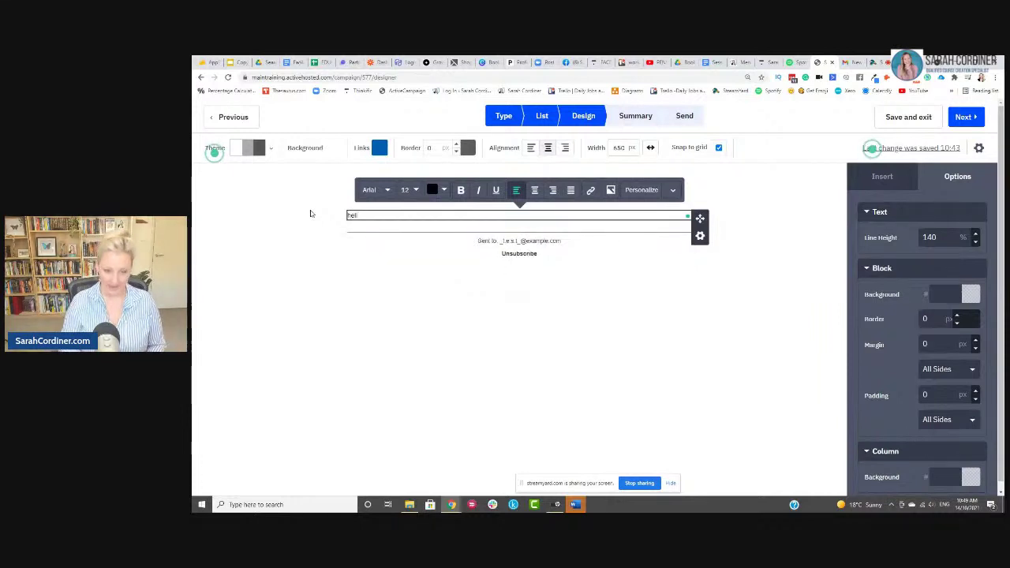
{"action": "key", "text": "ctrl+plus"}
{"action": "key", "text": "ctrl+plus"}
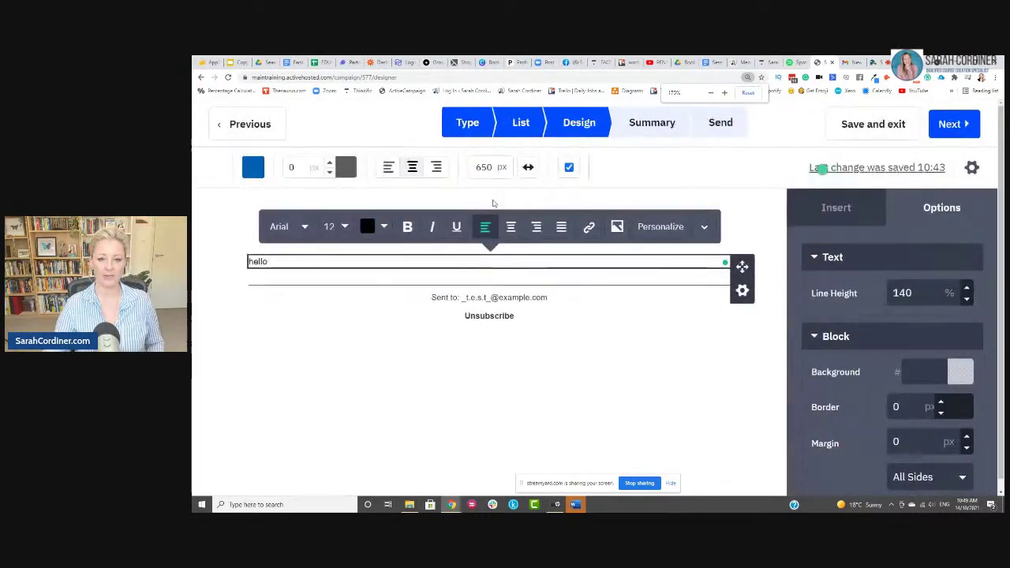
{"action": "left_click", "coordinate": [654, 227]}
{"action": "left_click", "coordinate": [534, 277]}
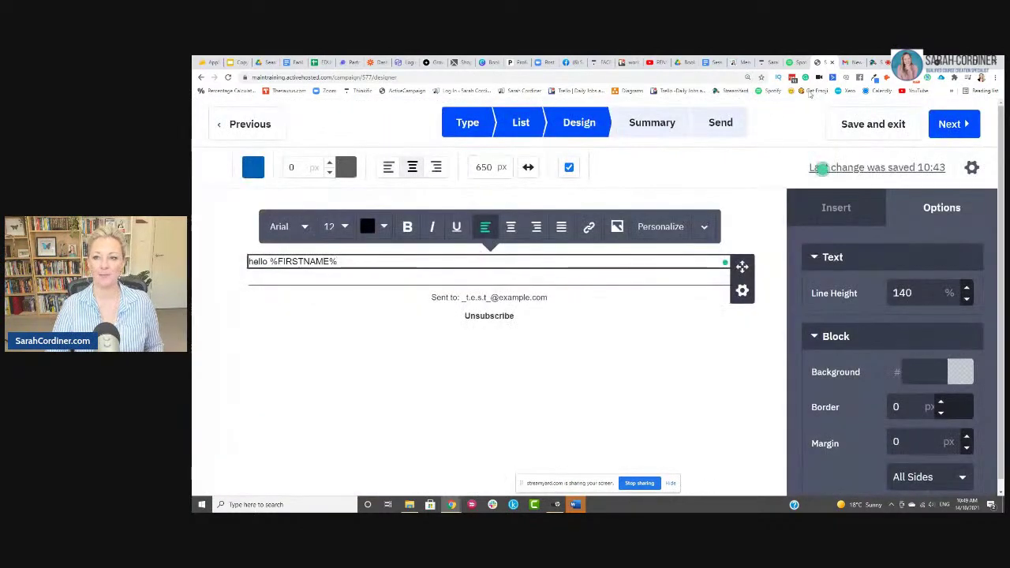
{"action": "left_click", "coordinate": [877, 65]}
{"action": "key", "text": "ctrl+w"}
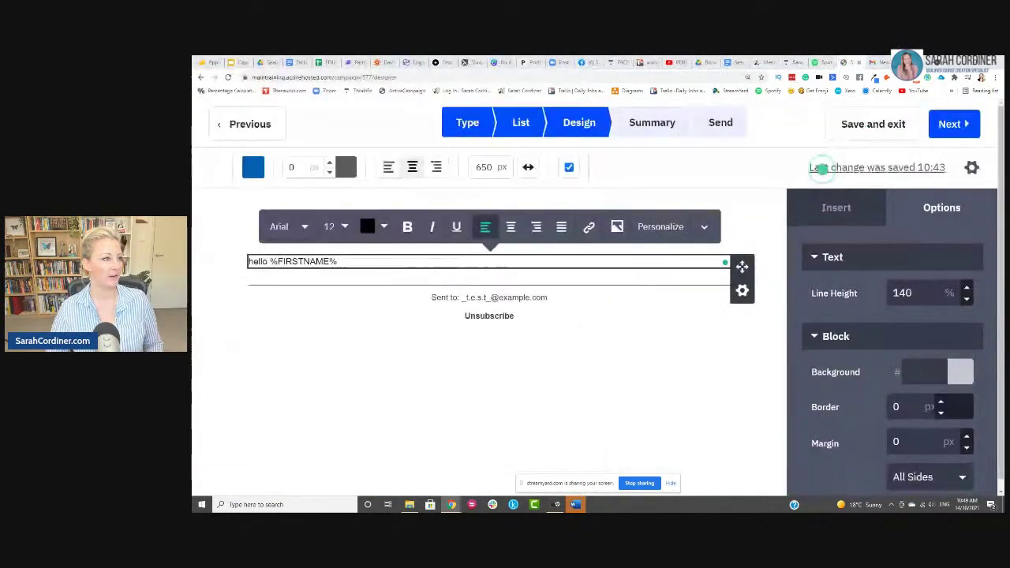
- Add a comma after %FIRSTNAME% and five lines of filler text, then finish editing
{"action": "left_click", "coordinate": [358, 261]}
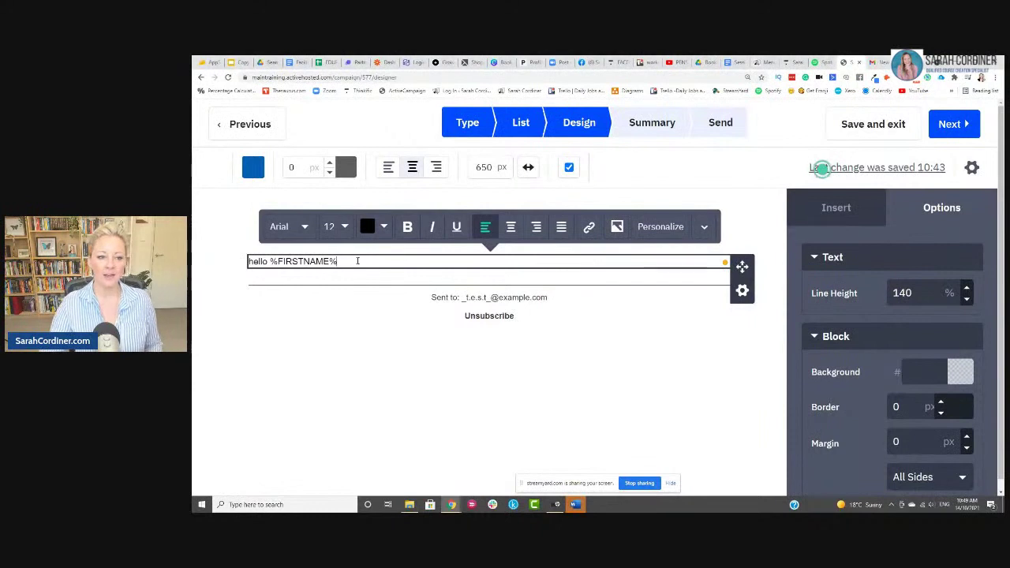
{"action": "type", "text": ","}
{"action": "key", "text": "Return"}
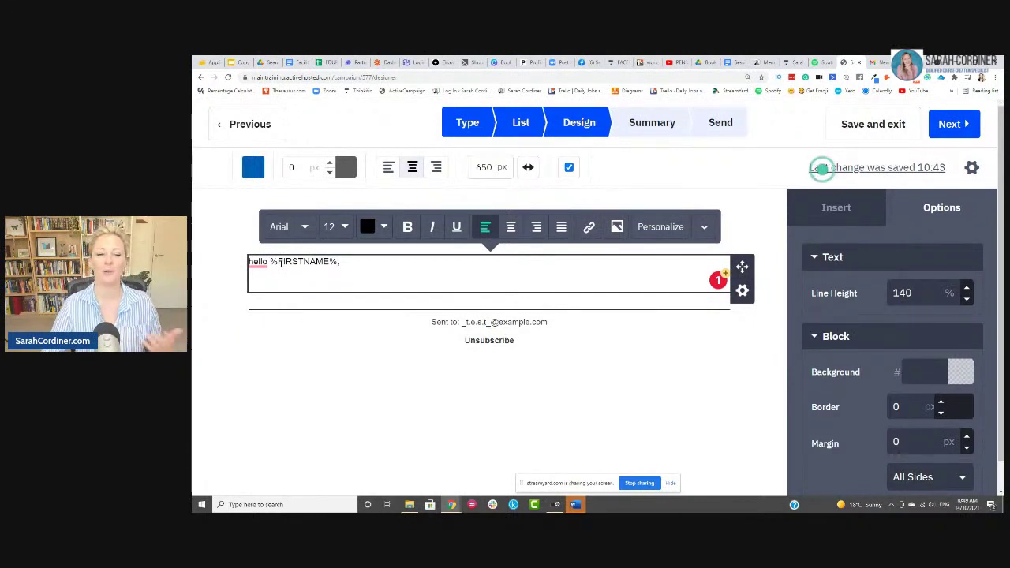
{"action": "type", "text": "sbjkdgn"}
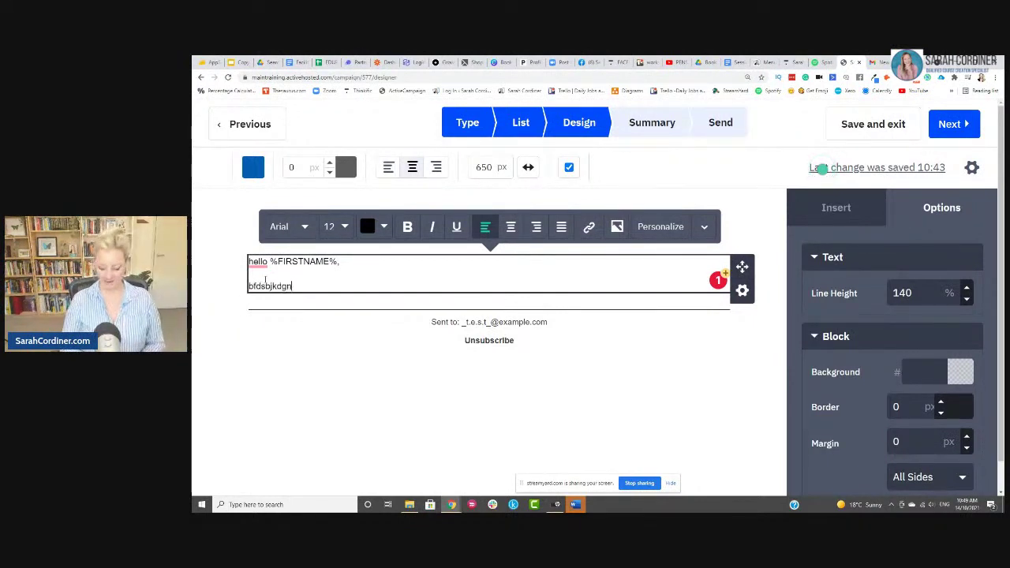
{"action": "key", "text": "Return"}
{"action": "type", "text": "jdsjkvfbskdavg"}
{"action": "key", "text": "Return"}
{"action": "type", "text": "vgkfdsanhvjgdsnfbvg"}
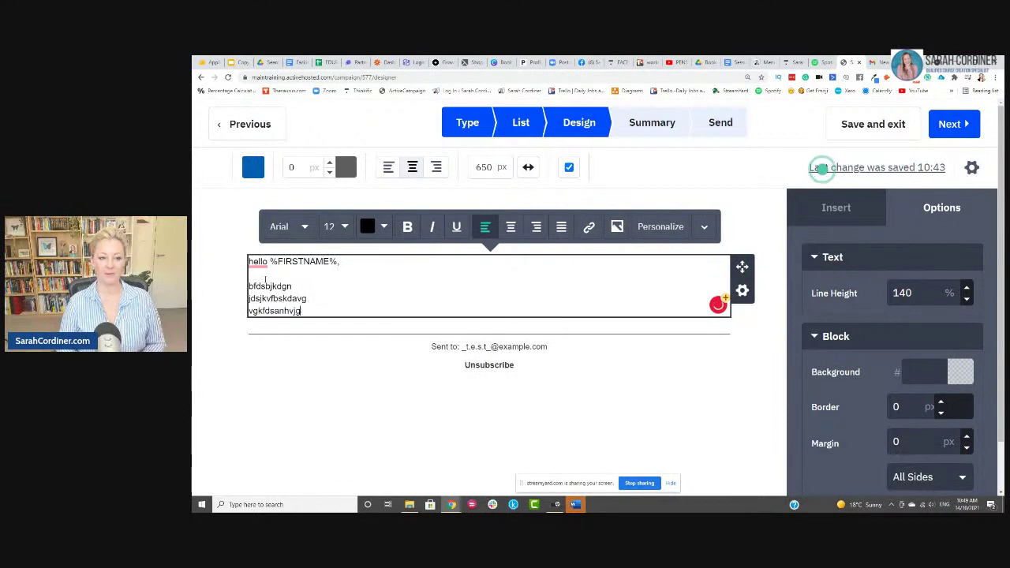
{"action": "key", "text": "Return"}
{"action": "type", "text": "dgdfahgba"}
{"action": "key", "text": "Return"}
{"action": "key", "text": "Return"}
{"action": "type", "text": "gfdbDbfh"}
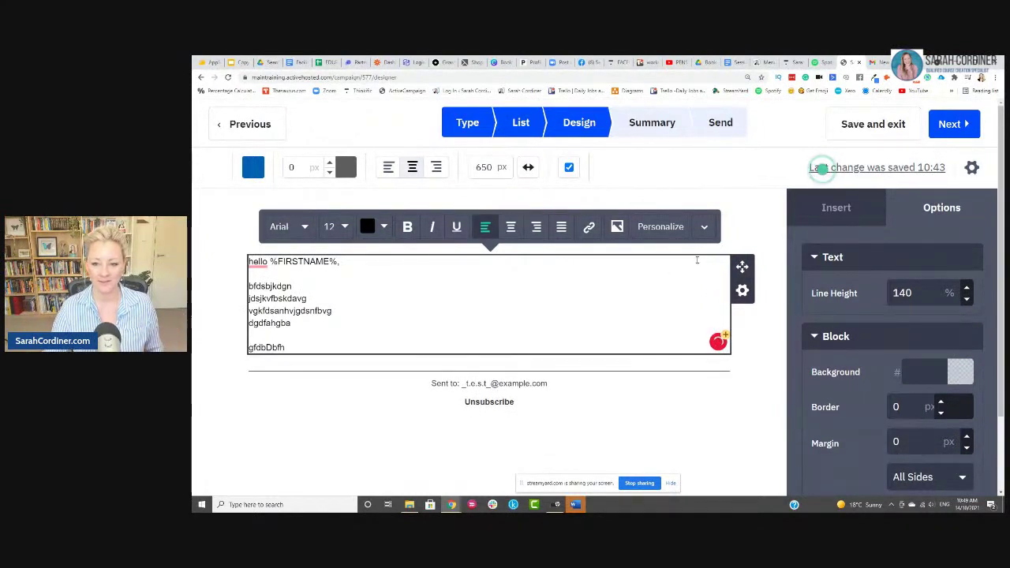
{"action": "left_click", "coordinate": [836, 208]}
{"action": "scroll", "coordinate": [927, 280], "scroll_direction": "down", "scroll_amount": 1}
{"action": "scroll", "coordinate": [920, 232], "scroll_direction": "up", "scroll_amount": 1}
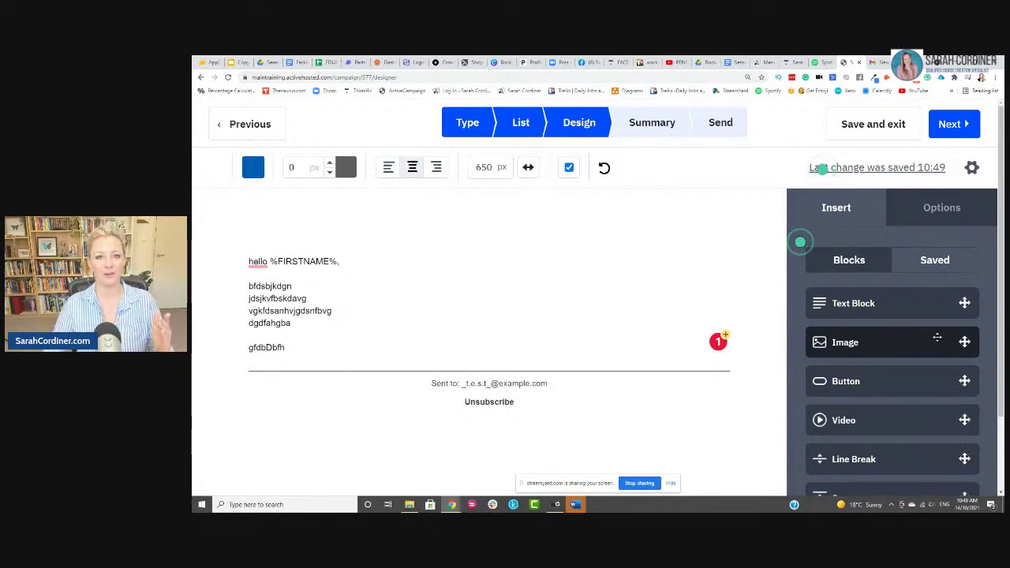
- Place a Video block above the greeting text, then go to the PENSIGHT Live Demo YouTube page
{"action": "scroll", "coordinate": [893, 328], "scroll_direction": "down", "scroll_amount": 1}
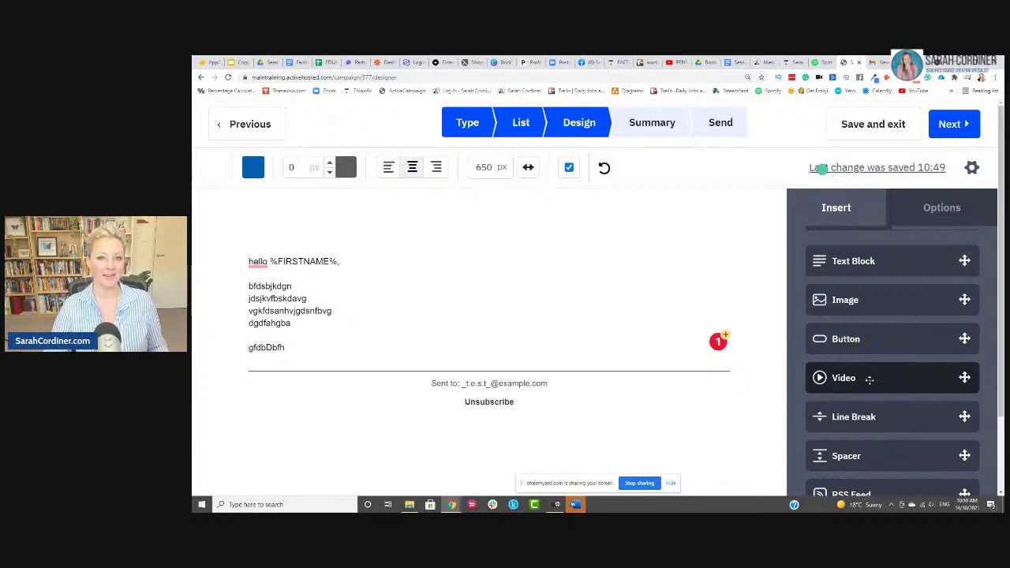
{"action": "scroll", "coordinate": [853, 373], "scroll_direction": "down", "scroll_amount": 1}
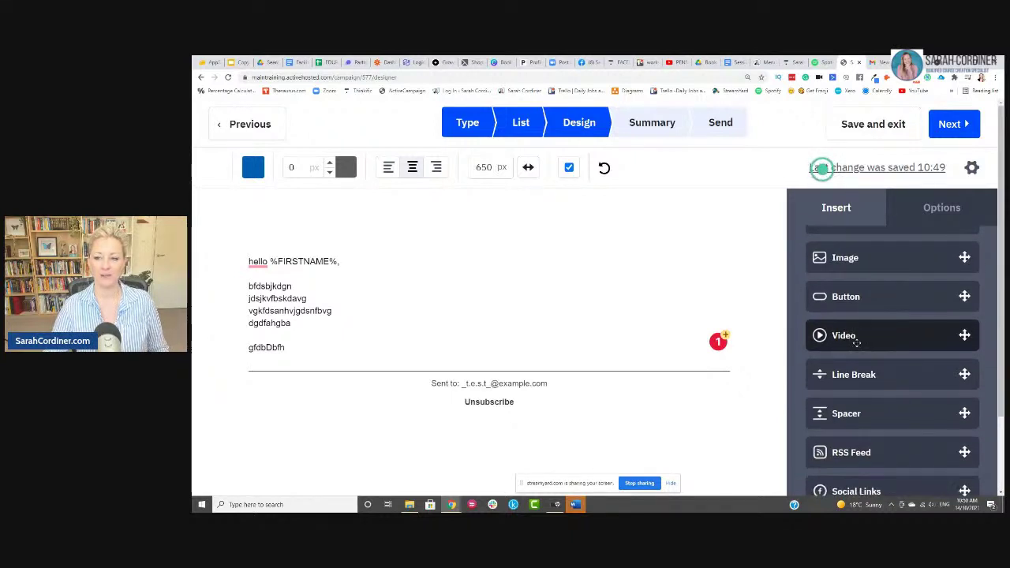
{"action": "left_click_drag", "start_coordinate": [876, 338], "coordinate": [487, 254]}
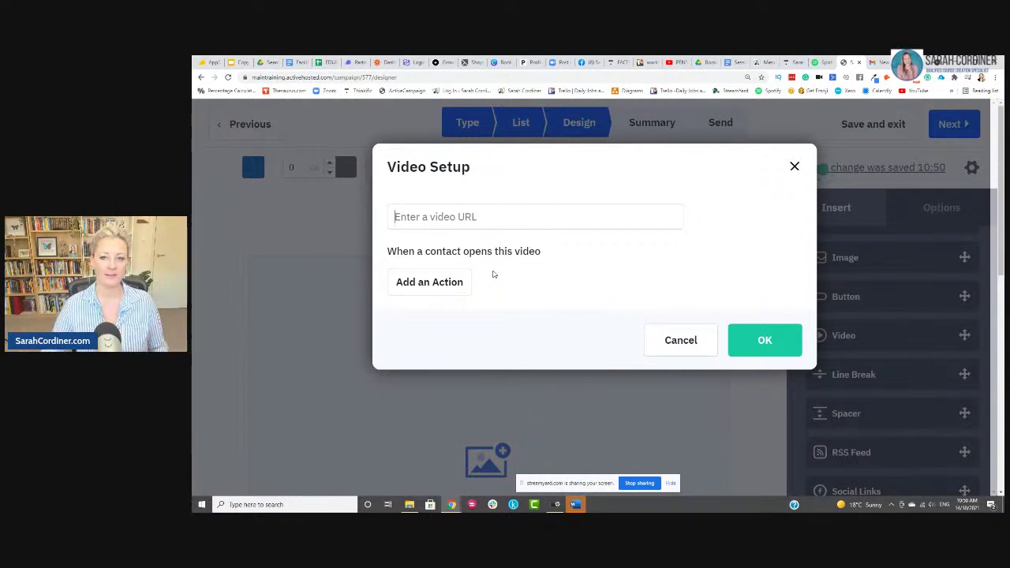
{"action": "left_click", "coordinate": [680, 63]}
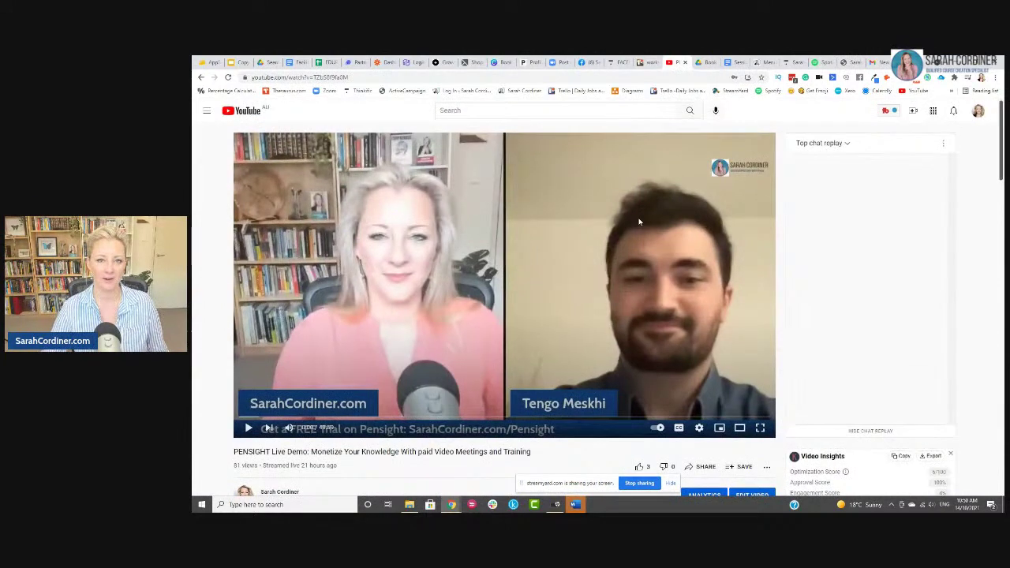
- Copy the PENSIGHT demo video's YouTube share link and return to ActiveCampaign's Video Setup
{"action": "scroll", "coordinate": [584, 233], "scroll_direction": "down", "scroll_amount": 2}
{"action": "scroll", "coordinate": [608, 225], "scroll_direction": "up", "scroll_amount": 2}
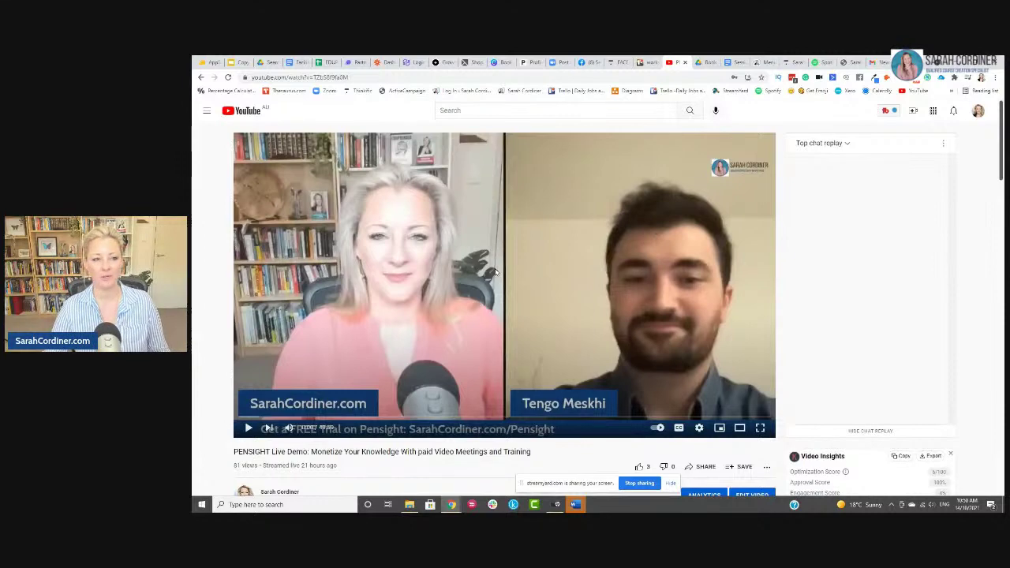
{"action": "scroll", "coordinate": [454, 272], "scroll_direction": "down", "scroll_amount": 2}
{"action": "scroll", "coordinate": [404, 299], "scroll_direction": "up", "scroll_amount": 2}
{"action": "scroll", "coordinate": [405, 300], "scroll_direction": "down", "scroll_amount": 3}
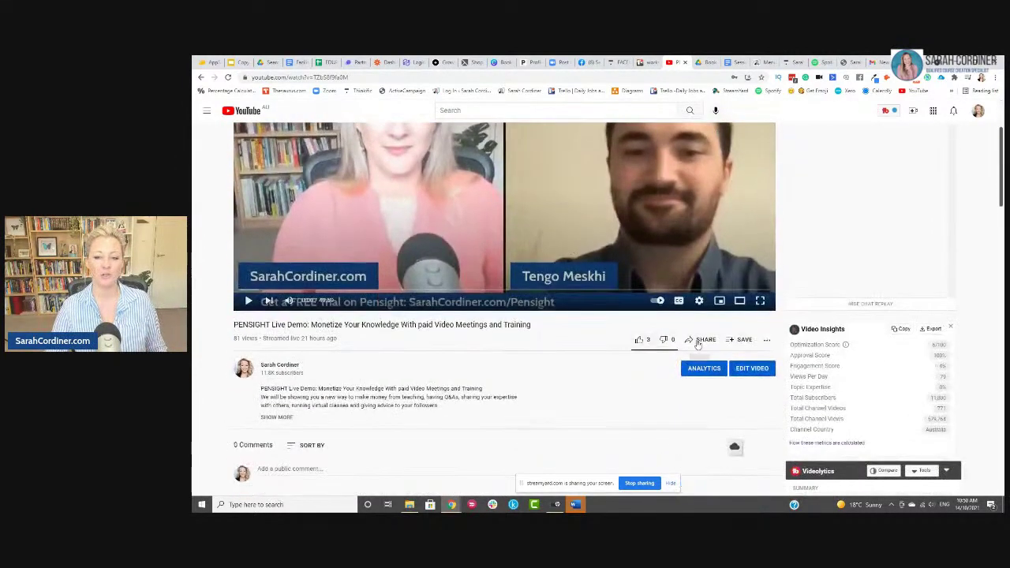
{"action": "left_click", "coordinate": [699, 341]}
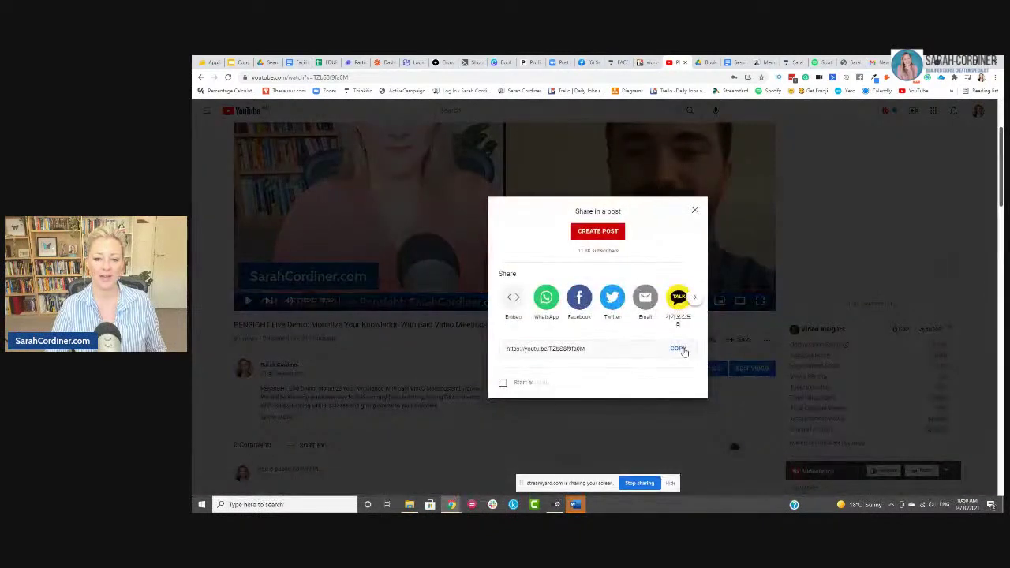
{"action": "left_click", "coordinate": [680, 349]}
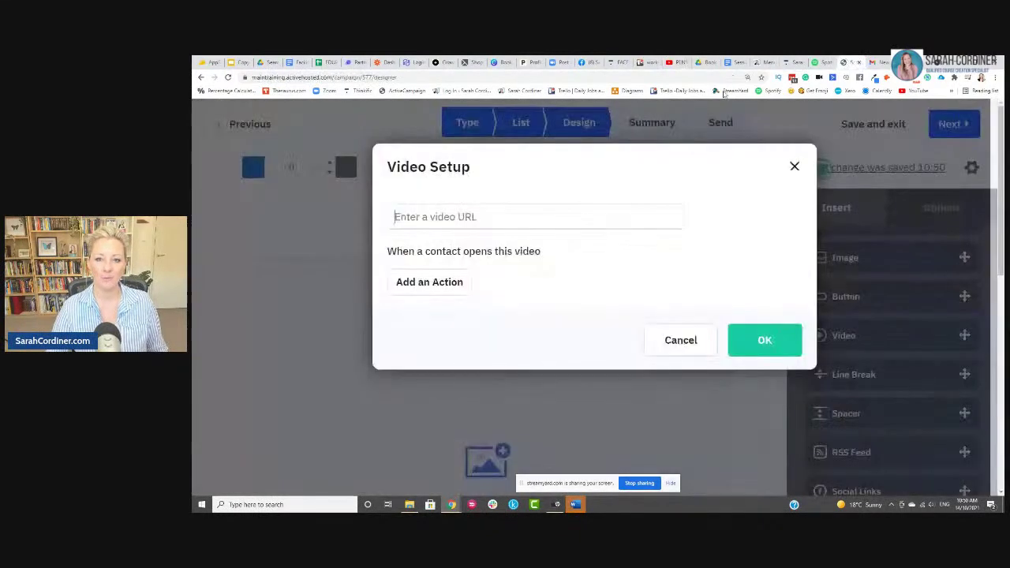
{"action": "left_click", "coordinate": [848, 61]}
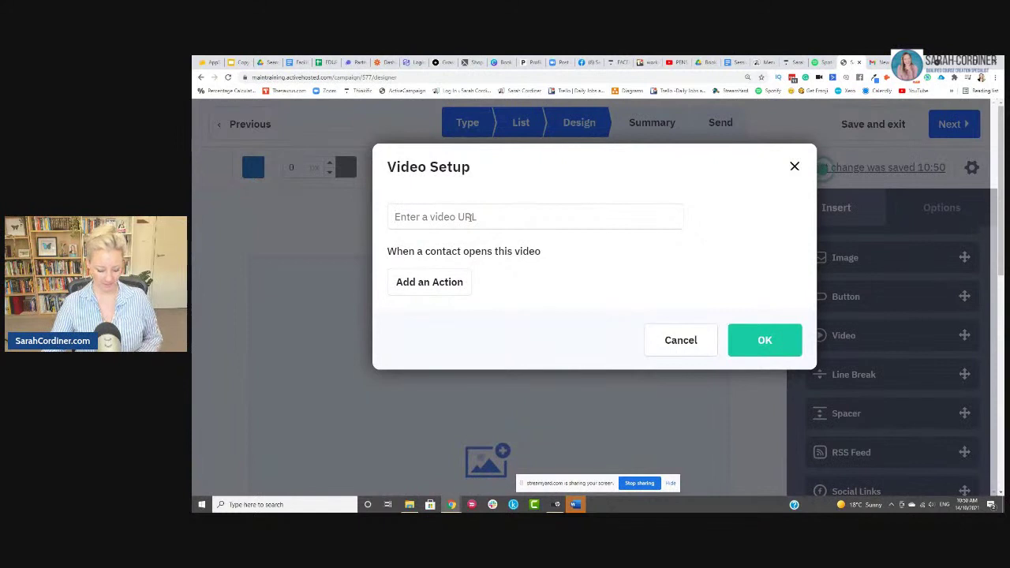
- Embed the copied YouTube link in the video block and centre-align the video
{"action": "left_click", "coordinate": [471, 217]}
{"action": "key", "text": "ctrl+v"}
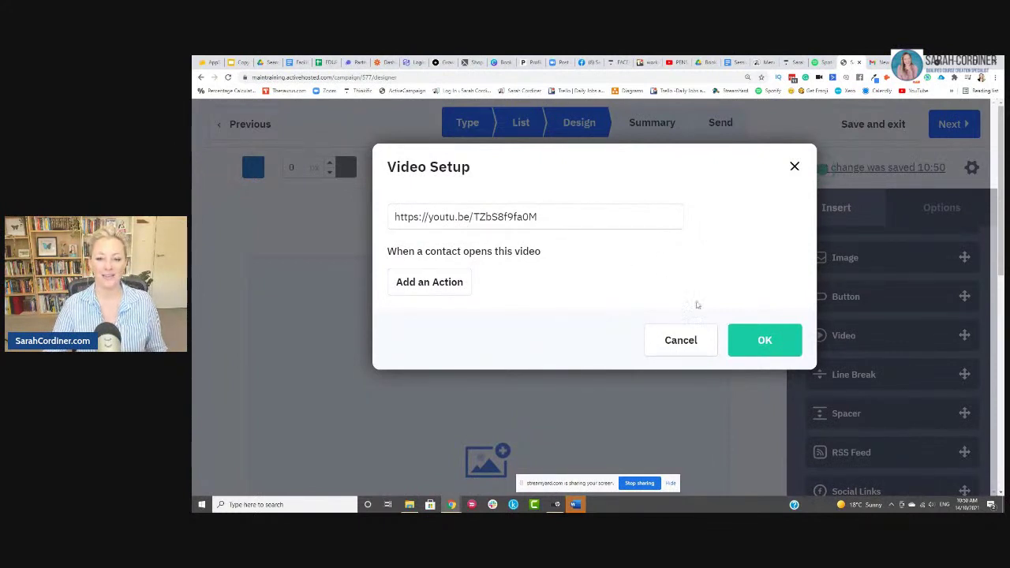
{"action": "left_click", "coordinate": [765, 339]}
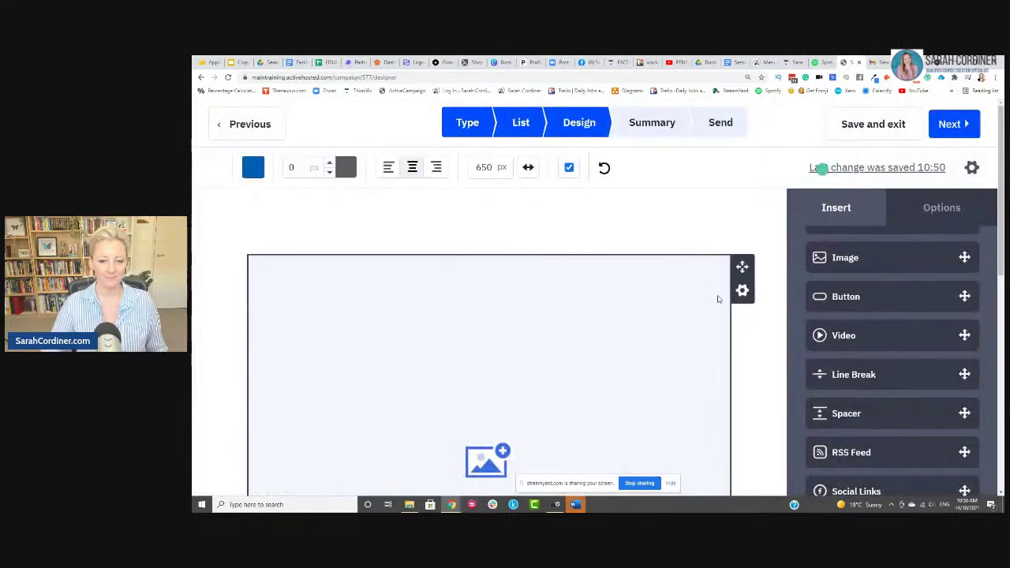
{"action": "scroll", "coordinate": [710, 300], "scroll_direction": "down", "scroll_amount": 1}
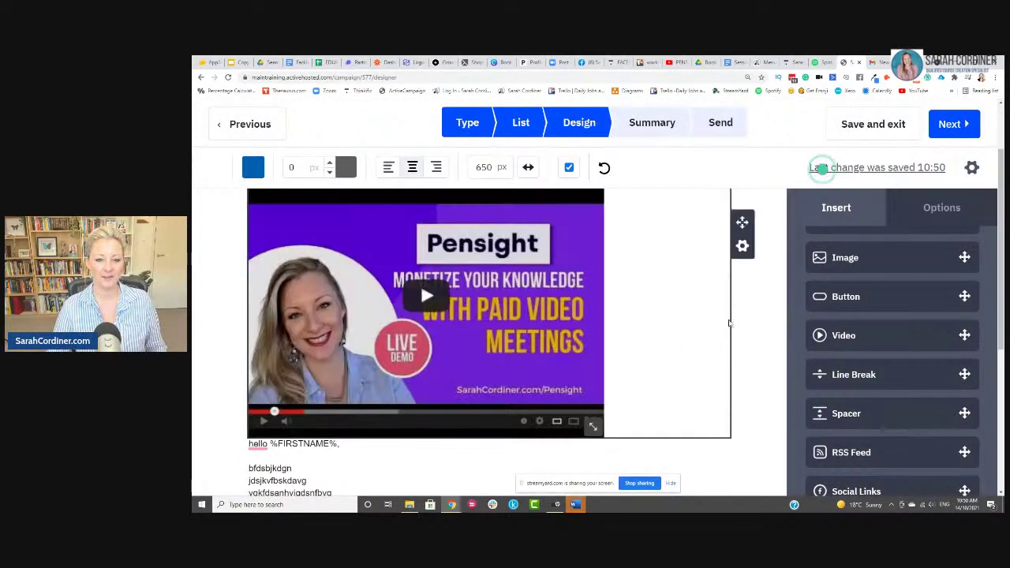
{"action": "scroll", "coordinate": [471, 336], "scroll_direction": "up", "scroll_amount": 1}
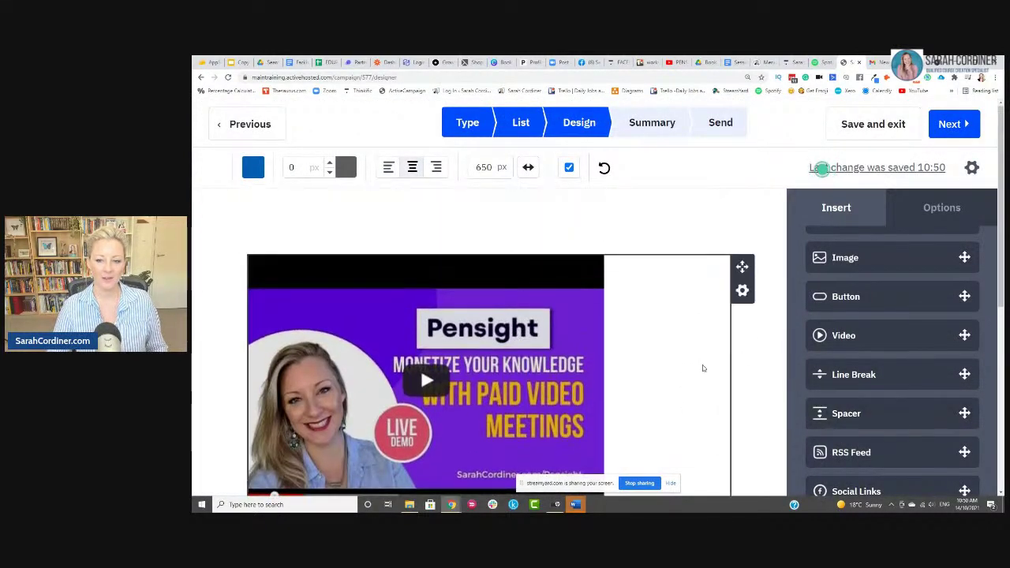
{"action": "left_click", "coordinate": [603, 338]}
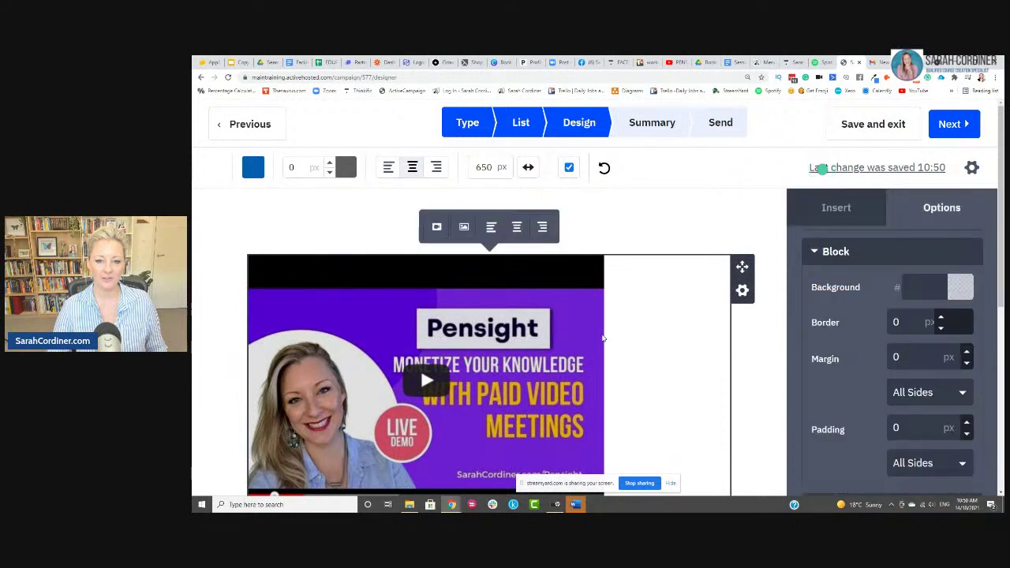
{"action": "left_click", "coordinate": [516, 228]}
- Add a Spacer block to the email, then switch to the Gmail example email
{"action": "scroll", "coordinate": [727, 318], "scroll_direction": "down", "scroll_amount": 3}
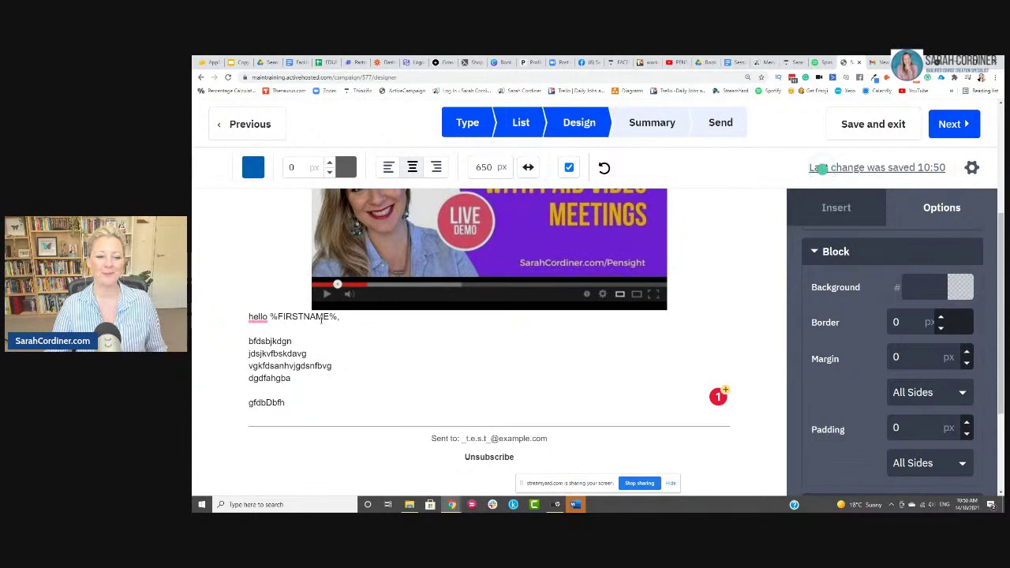
{"action": "scroll", "coordinate": [352, 277], "scroll_direction": "up", "scroll_amount": 1}
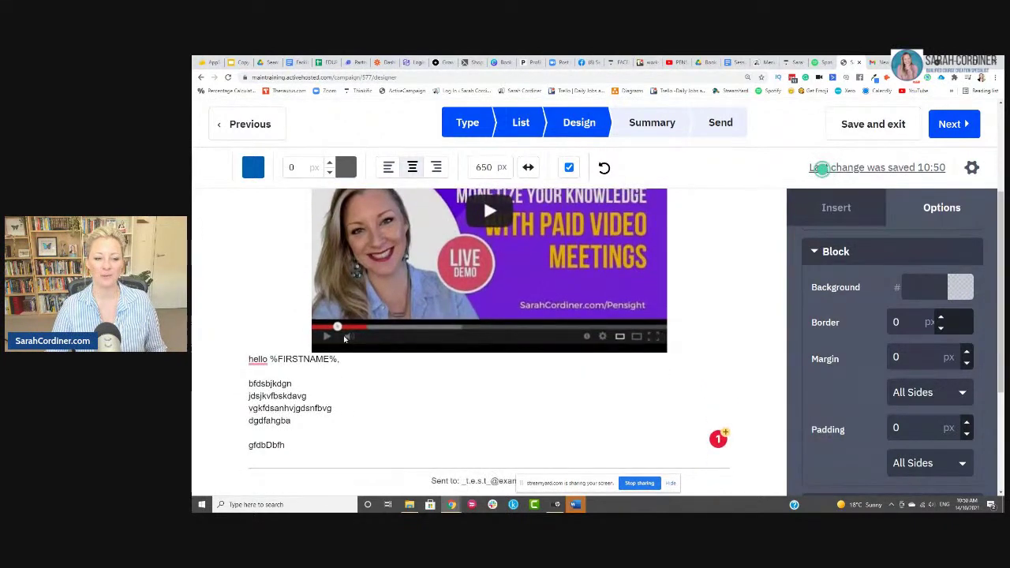
{"action": "left_click", "coordinate": [849, 217]}
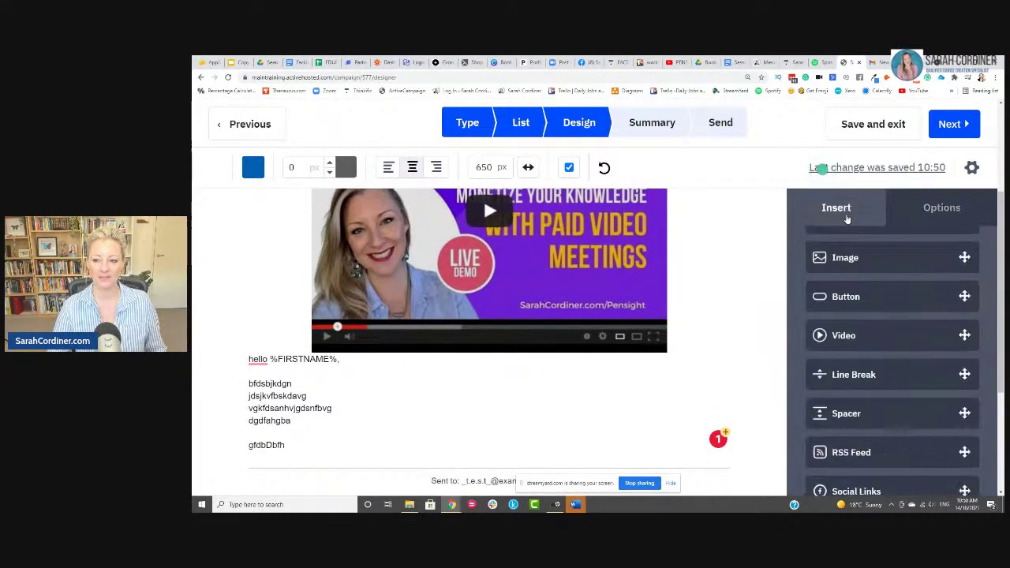
{"action": "left_click_drag", "start_coordinate": [837, 413], "coordinate": [460, 320]}
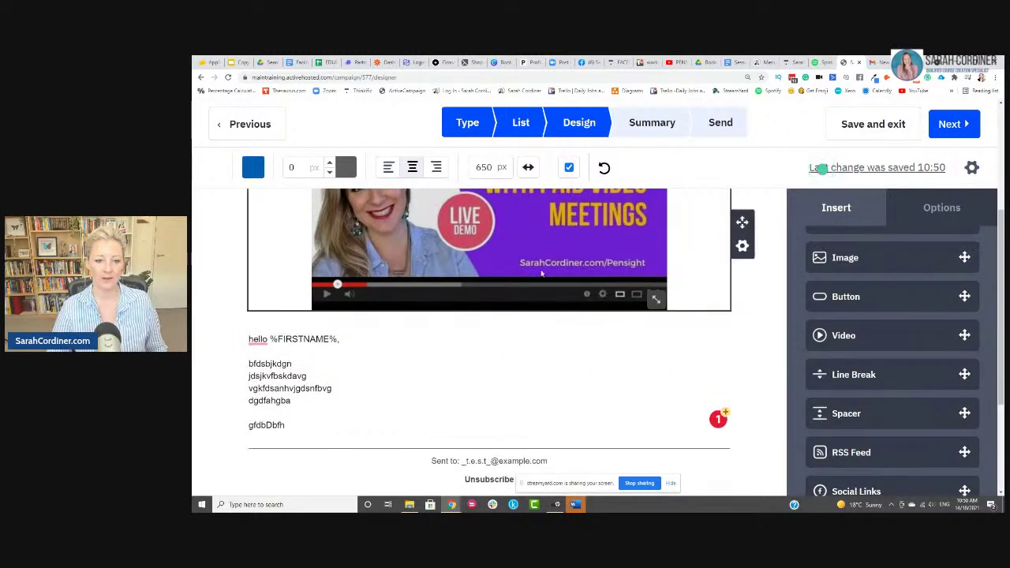
{"action": "scroll", "coordinate": [509, 331], "scroll_direction": "up", "scroll_amount": 1}
{"action": "scroll", "coordinate": [510, 316], "scroll_direction": "down", "scroll_amount": 2}
{"action": "left_click", "coordinate": [510, 316]}
{"action": "scroll", "coordinate": [685, 293], "scroll_direction": "up", "scroll_amount": 1}
{"action": "scroll", "coordinate": [685, 292], "scroll_direction": "up", "scroll_amount": 2}
{"action": "scroll", "coordinate": [687, 293], "scroll_direction": "down", "scroll_amount": 1}
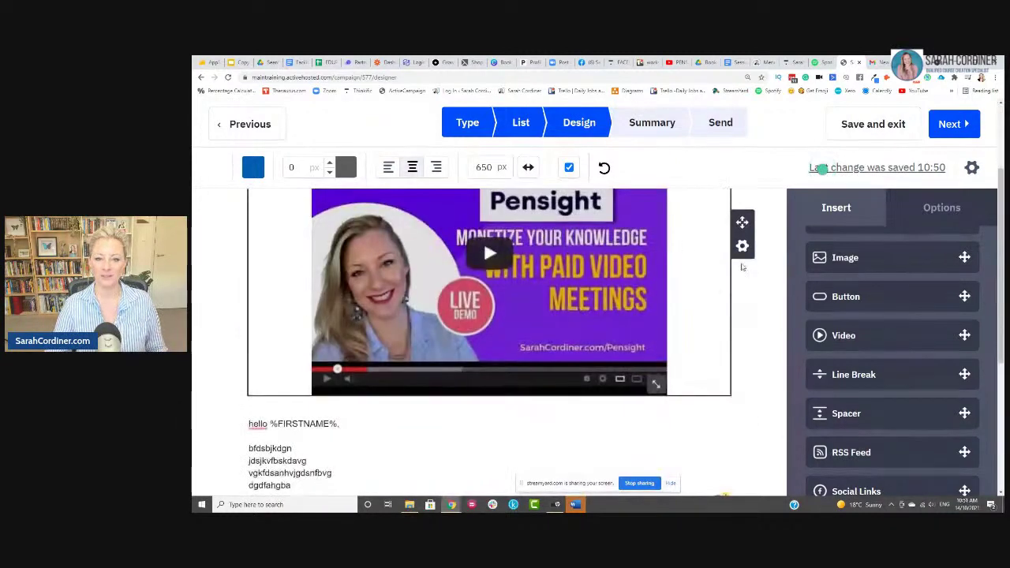
{"action": "scroll", "coordinate": [483, 366], "scroll_direction": "up", "scroll_amount": 2}
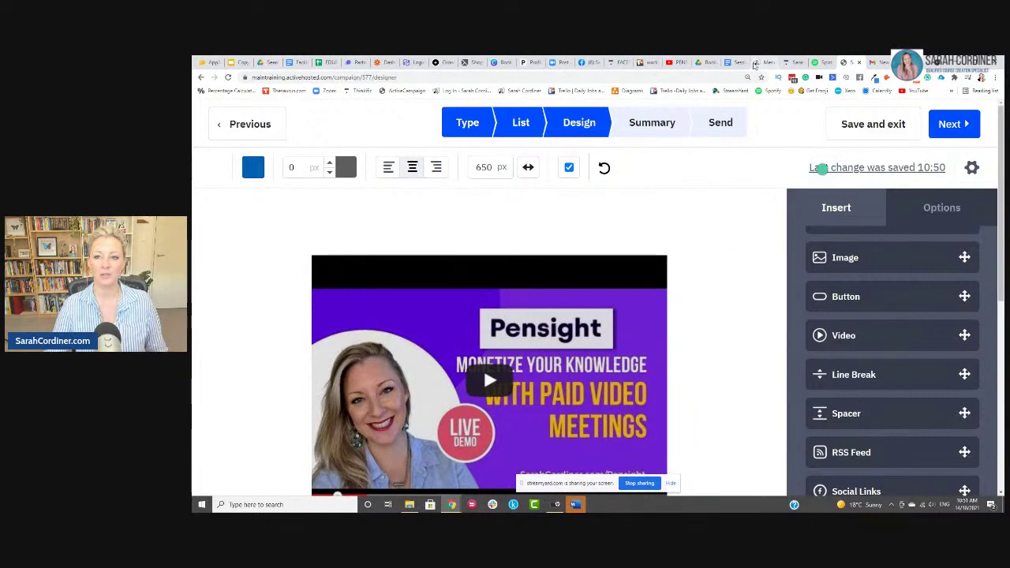
{"action": "left_click", "coordinate": [875, 61]}
- Play the Gmail email's embedded video on YouTube, then return to the StreamYard studio
{"action": "scroll", "coordinate": [584, 309], "scroll_direction": "down", "scroll_amount": 1}
{"action": "scroll", "coordinate": [552, 237], "scroll_direction": "up", "scroll_amount": 1}
{"action": "scroll", "coordinate": [642, 251], "scroll_direction": "down", "scroll_amount": 2}
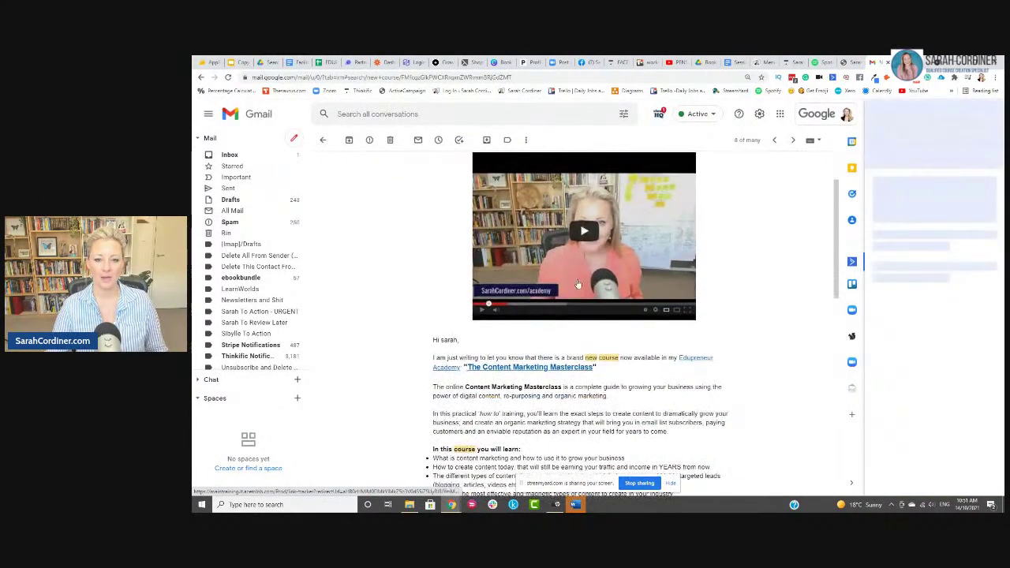
{"action": "scroll", "coordinate": [588, 229], "scroll_direction": "up", "scroll_amount": 2}
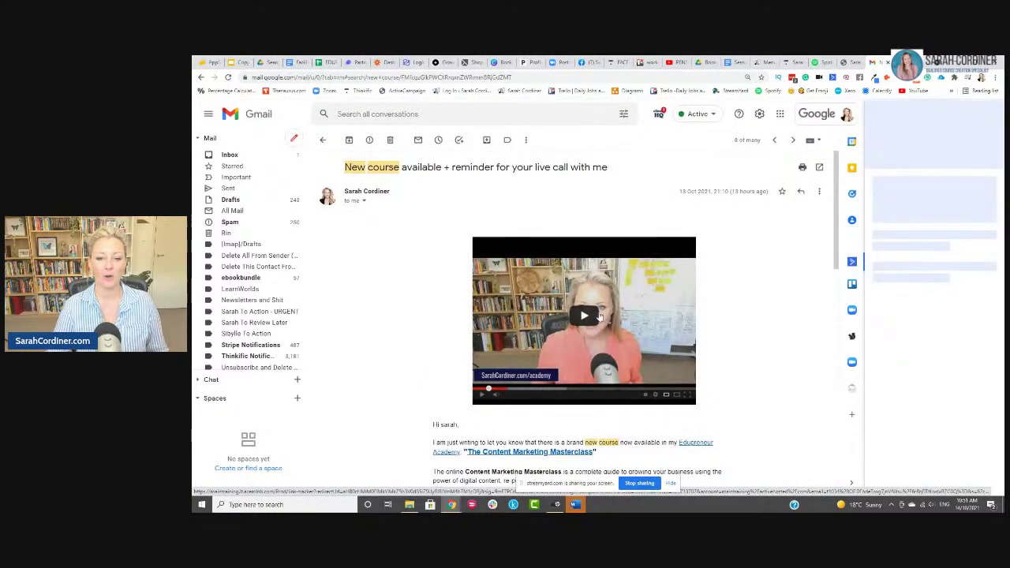
{"action": "left_click", "coordinate": [584, 317]}
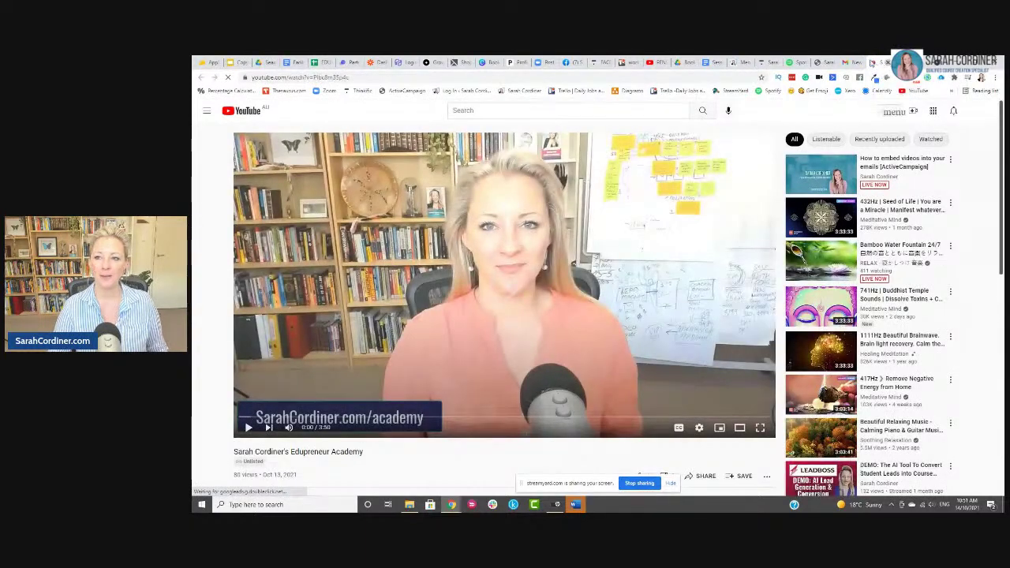
{"action": "left_click", "coordinate": [871, 61]}
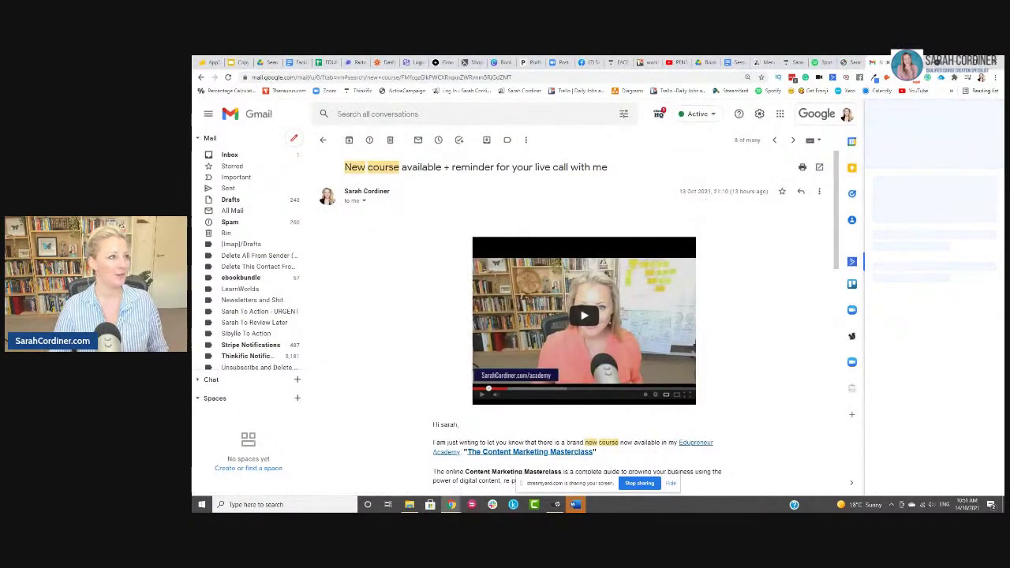
{"action": "left_click", "coordinate": [420, 62]}
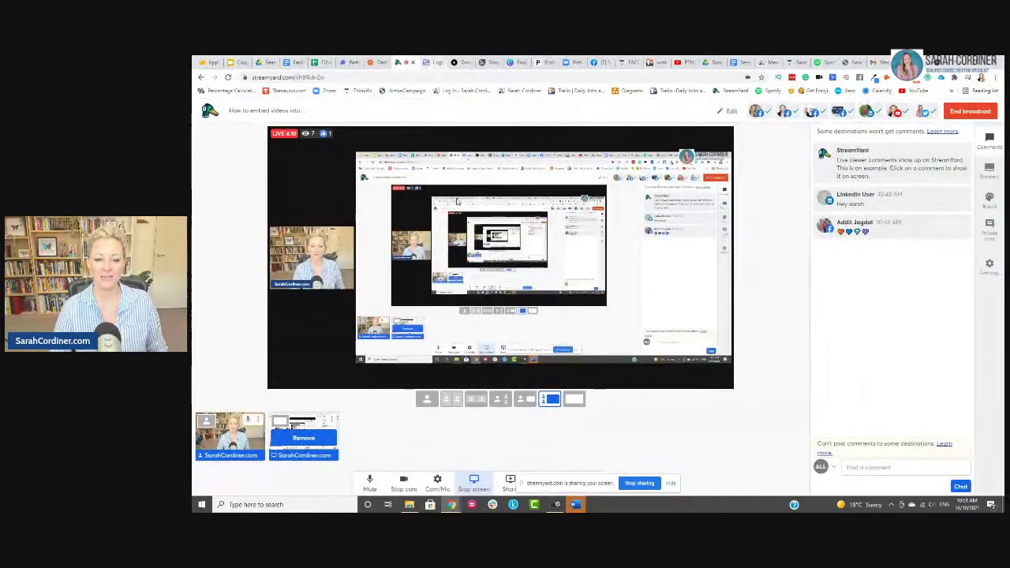